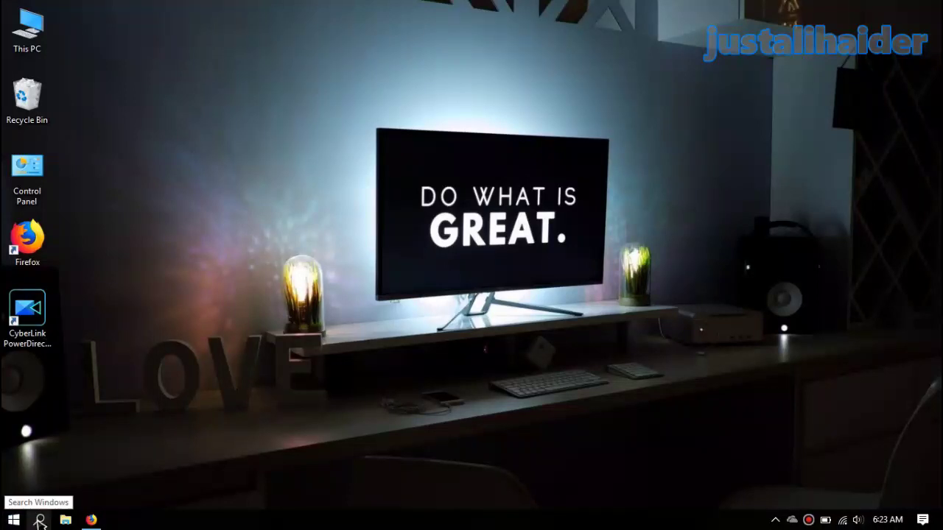
Search Windows for 'cont' and open Control Panel's All Control Panel Items view.
left_click(39, 520)
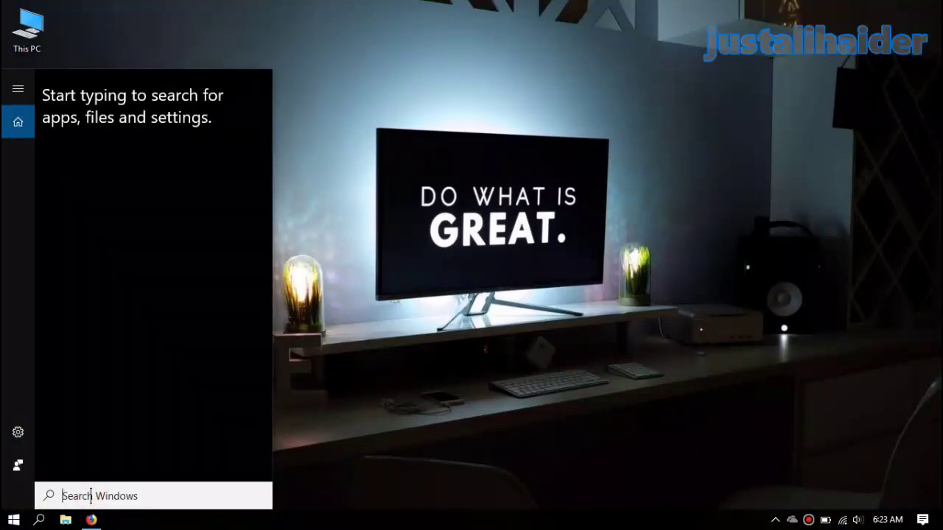
type("cont")
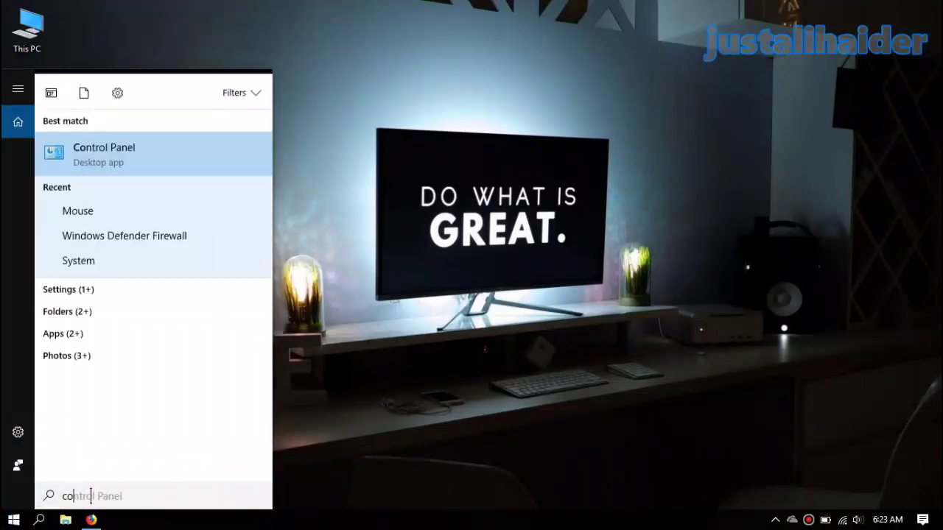
left_click(108, 156)
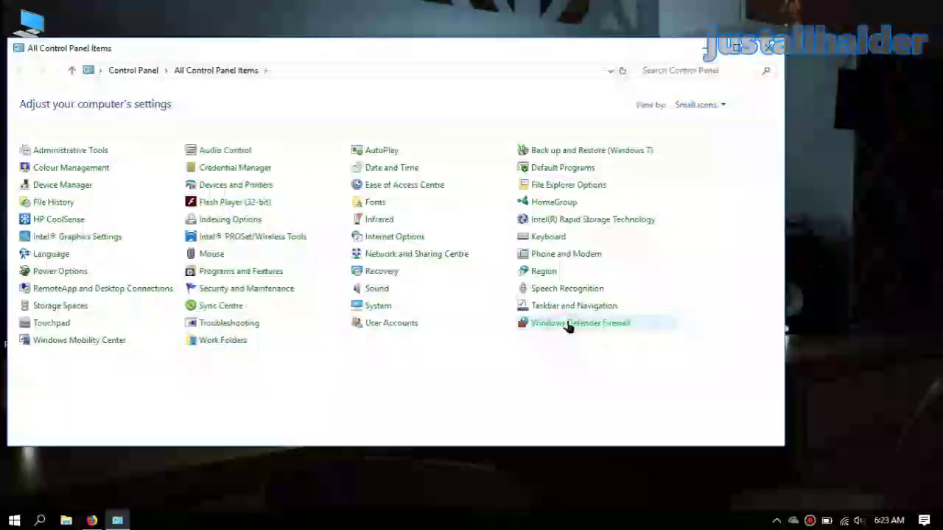
Go from Windows Defender Firewall through Advanced settings to the Outbound Rules list.
left_click(567, 328)
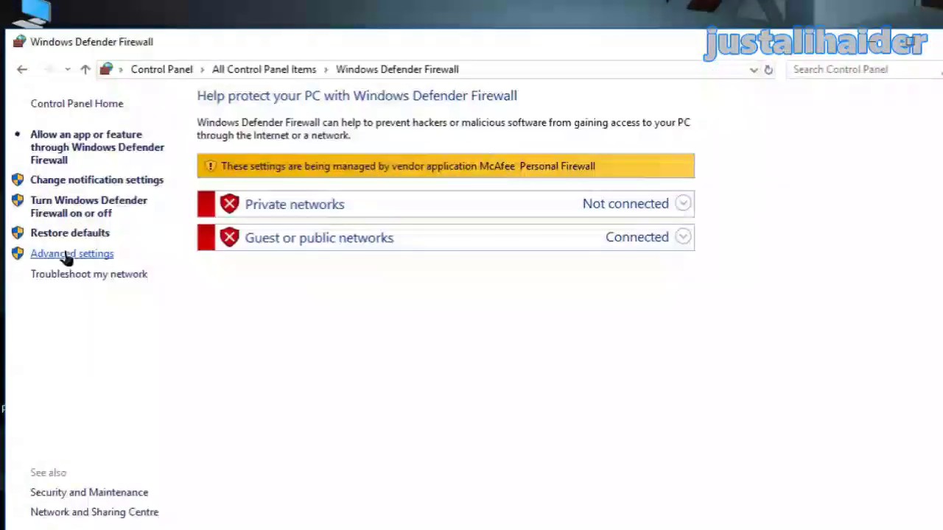
left_click(66, 256)
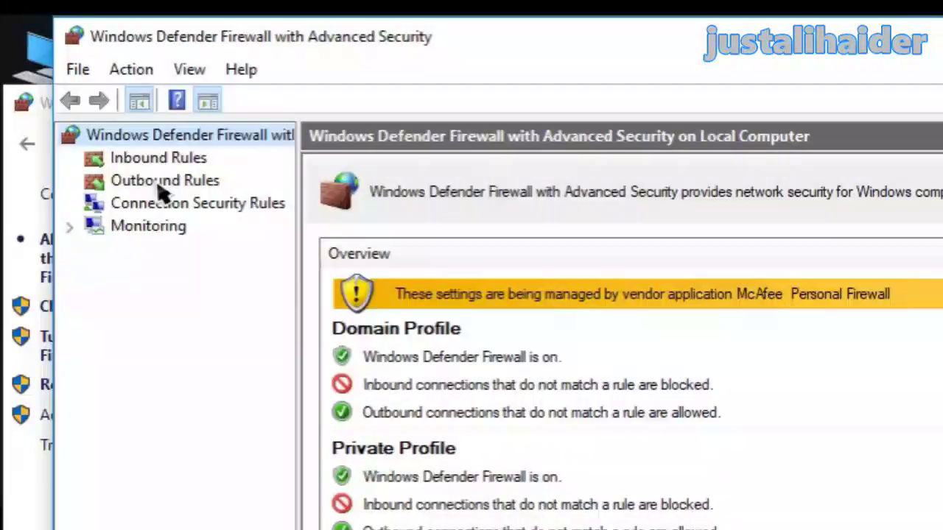
left_click(158, 185)
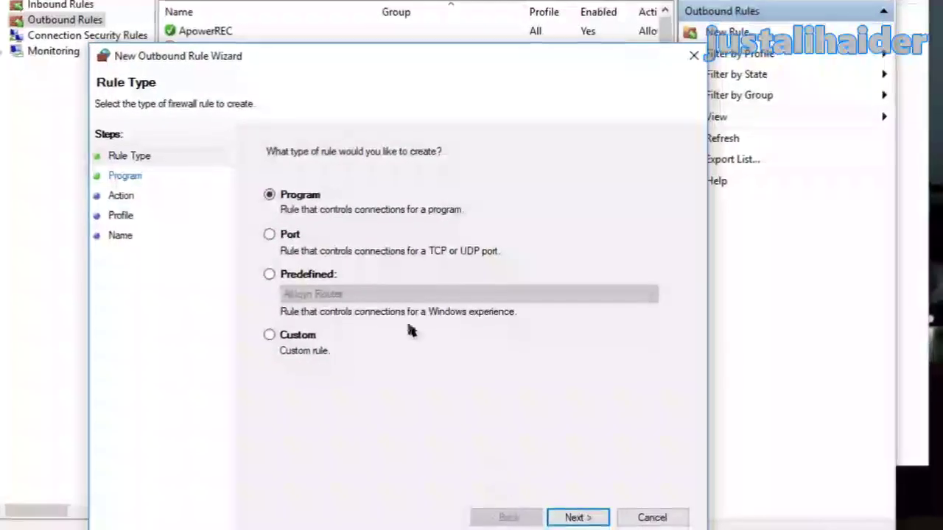
Choose the Program rule type in the New Outbound Rule Wizard and advance to the Program page.
left_click(248, 219)
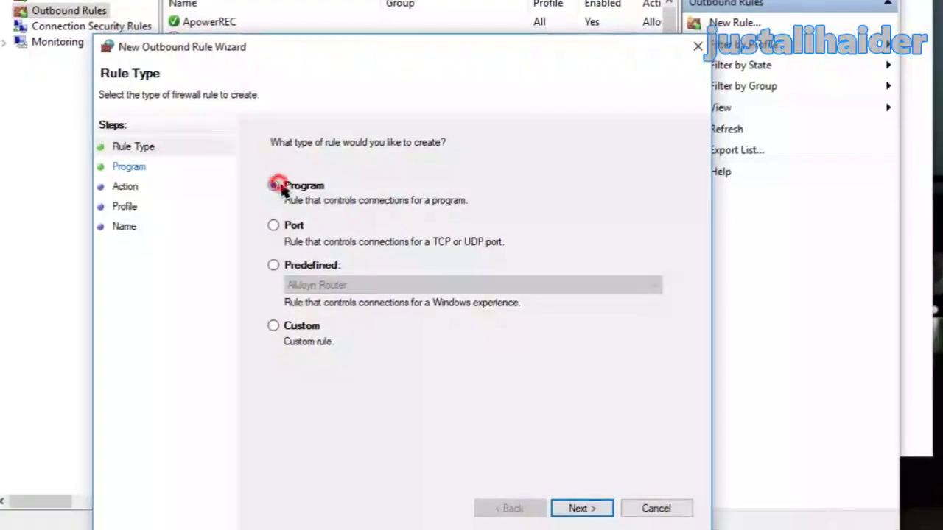
left_click(590, 503)
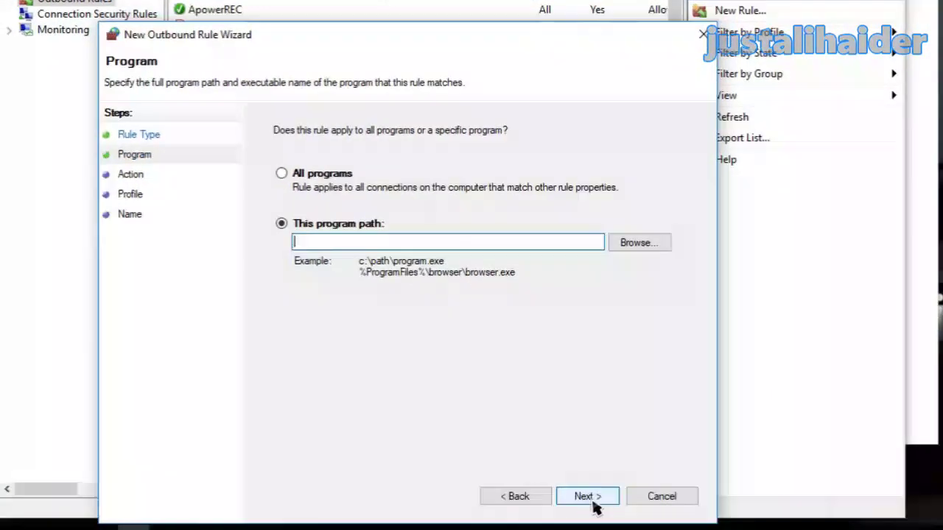
left_click(390, 66)
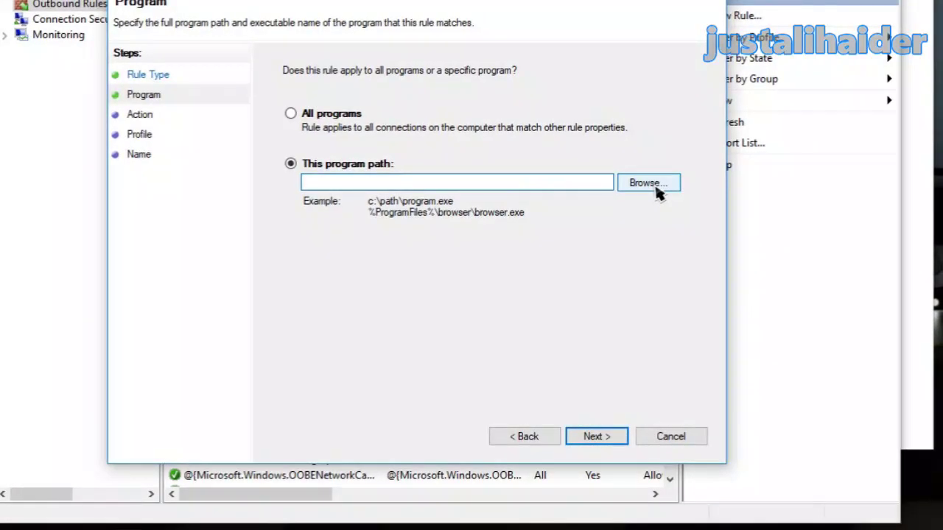
Browse to C:\Program Files\Sublime Text 3 and select sublime_text as the rule's program.
left_click(656, 188)
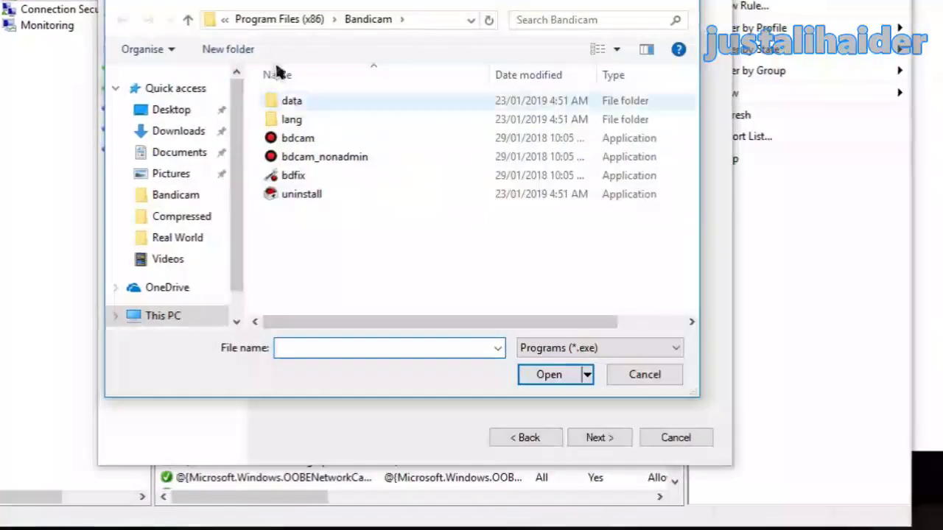
left_click(188, 18)
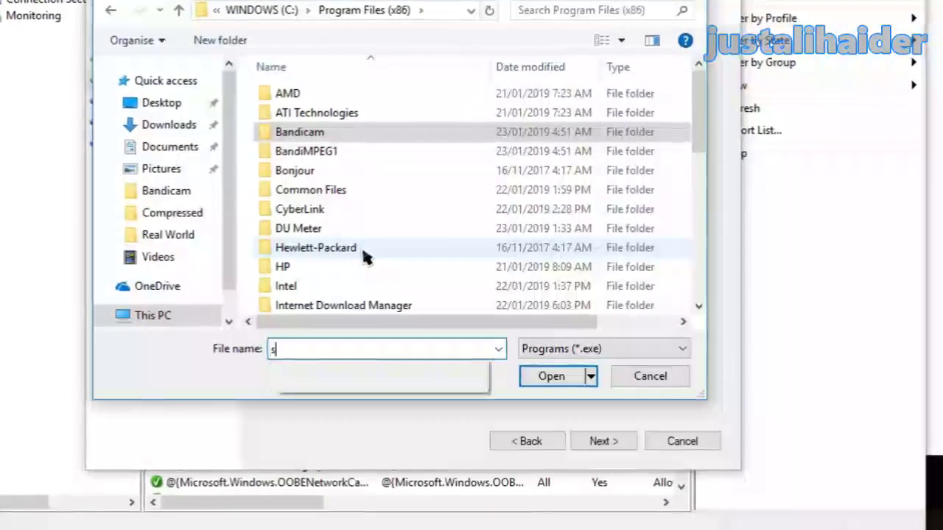
type("s")
left_click(227, 9)
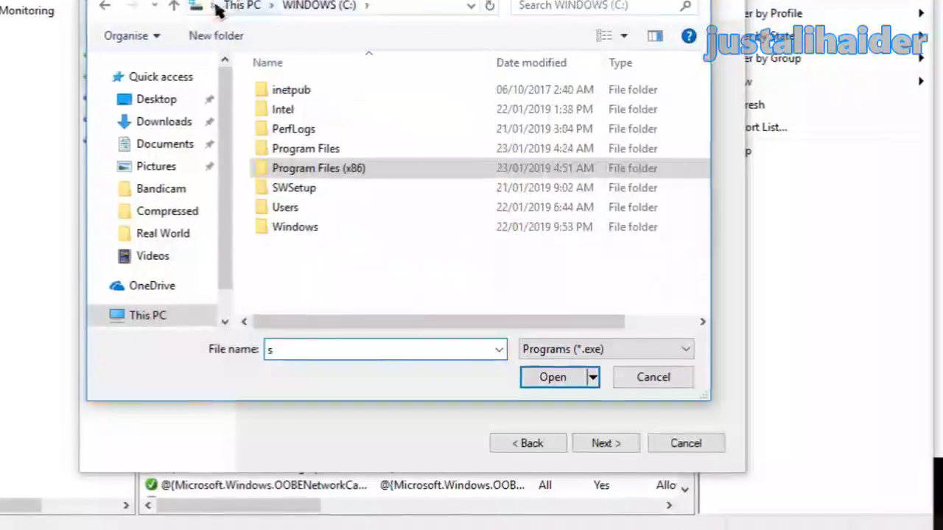
left_click(170, 314)
double_click(414, 306)
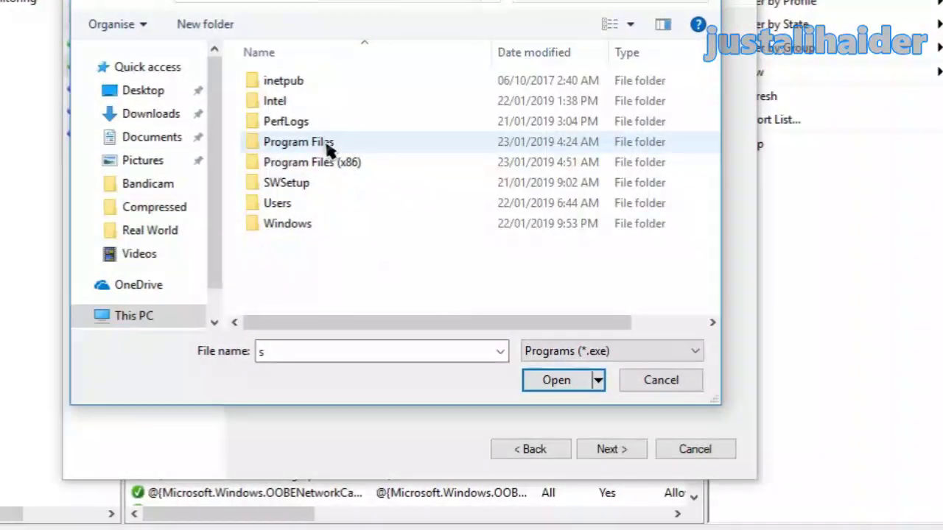
double_click(329, 143)
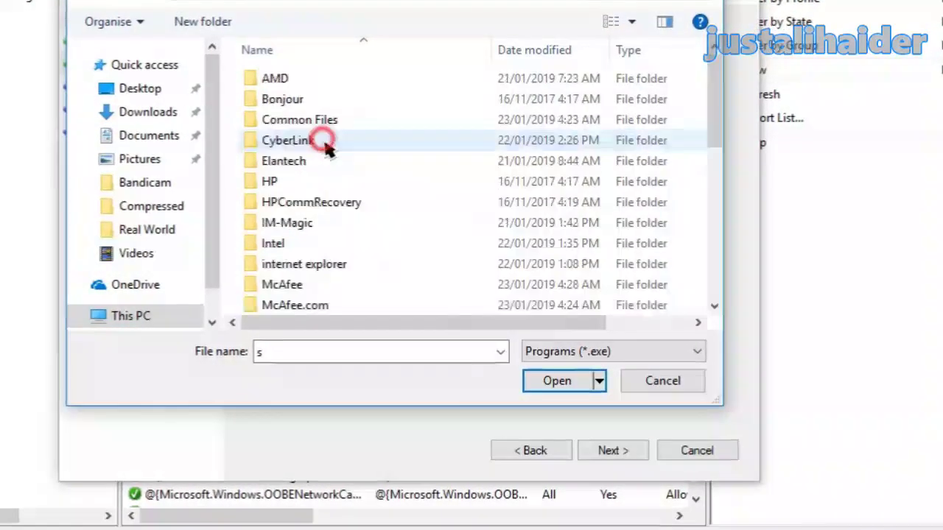
key("s")
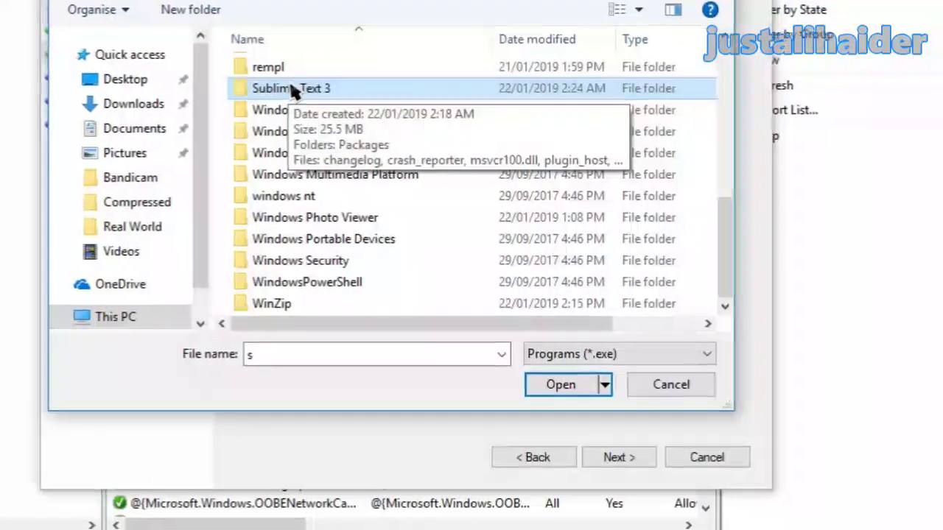
double_click(294, 90)
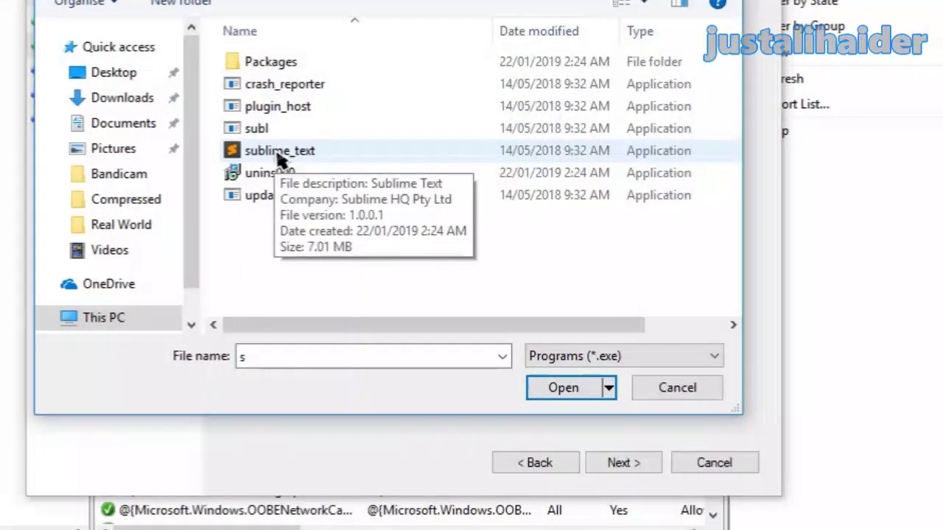
left_click(278, 152)
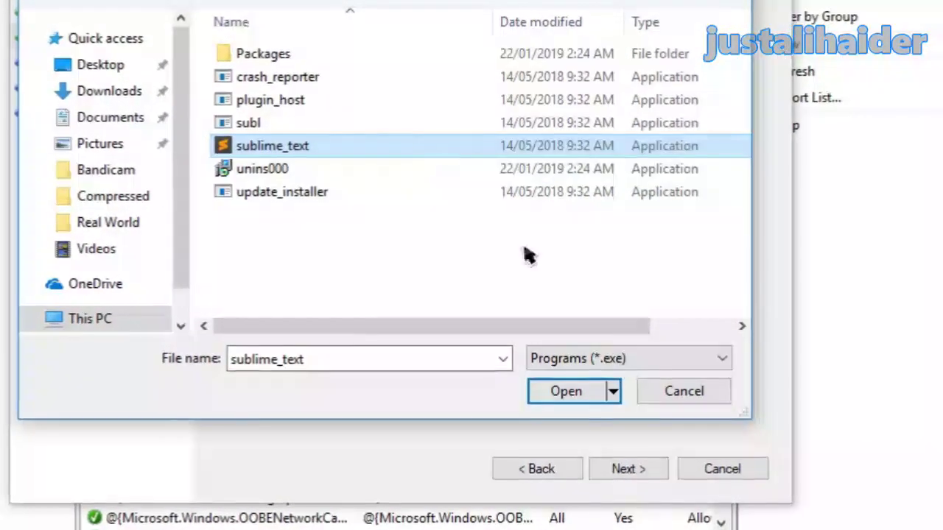
Confirm sublime_text.exe, set the rule to block the connection, and keep all three profiles.
left_click(558, 396)
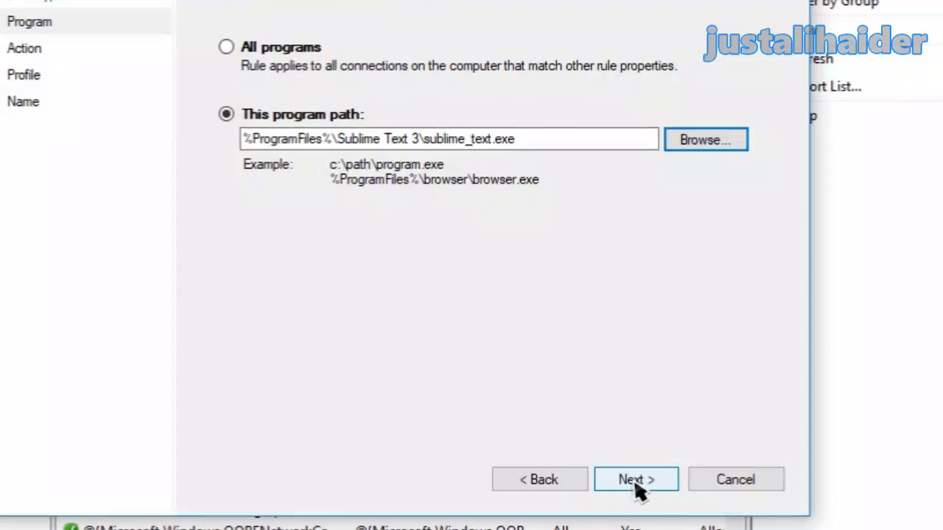
left_click(635, 478)
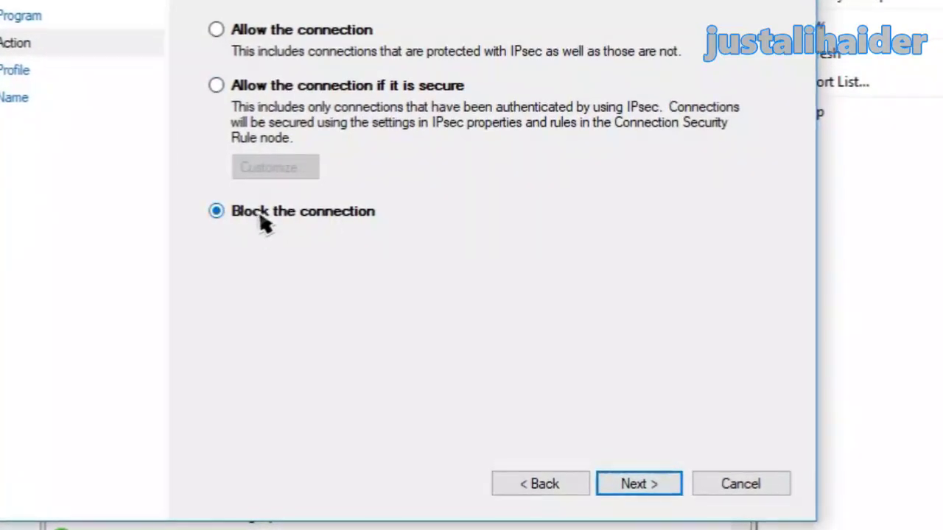
left_click(652, 504)
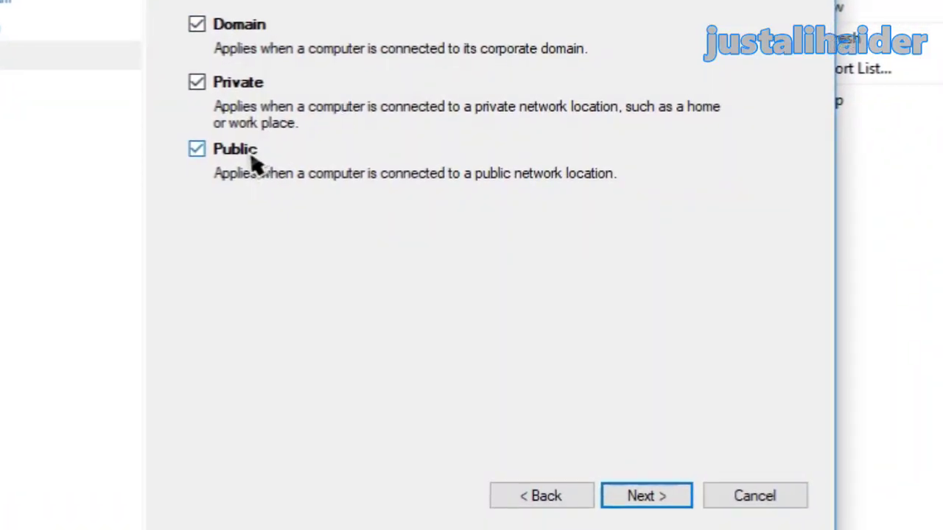
Name the outbound rule 'Sublime Licence Block' and finish the wizard.
left_click(669, 507)
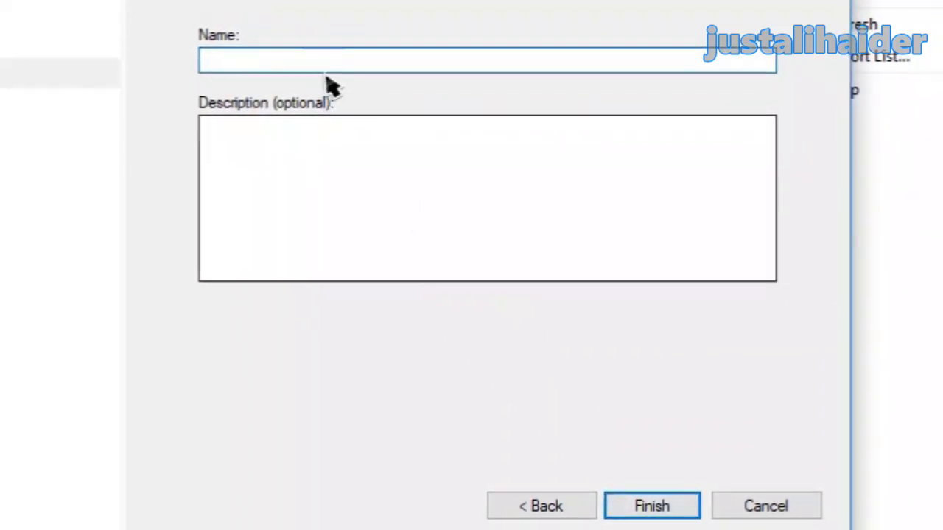
left_click(321, 62)
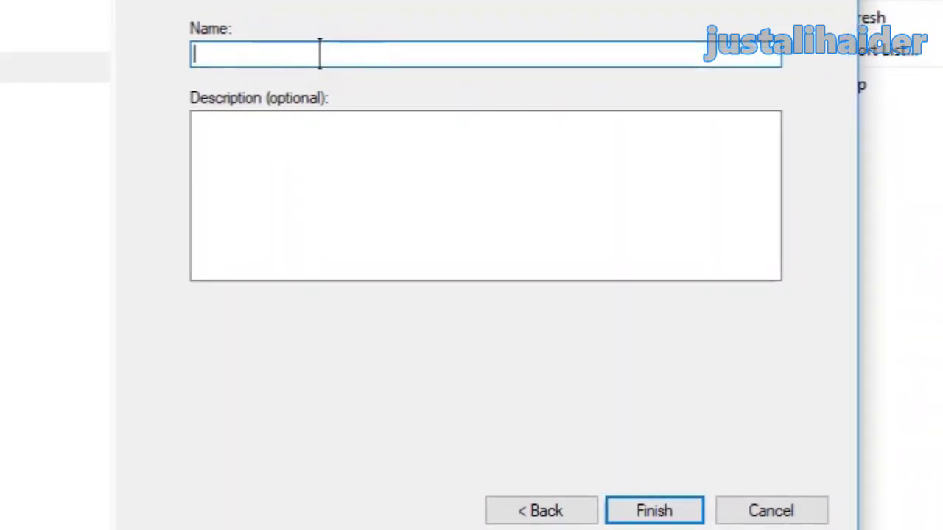
type("Sublime ")
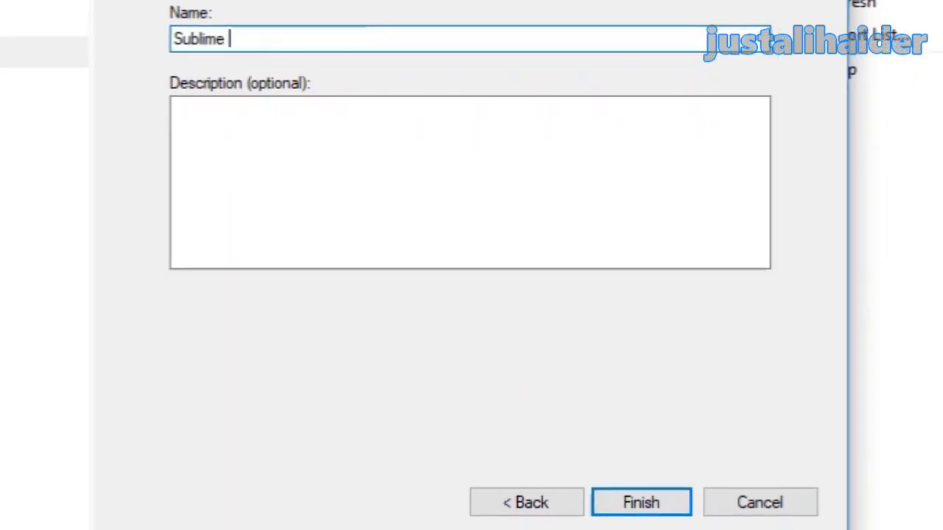
type("Licence Block")
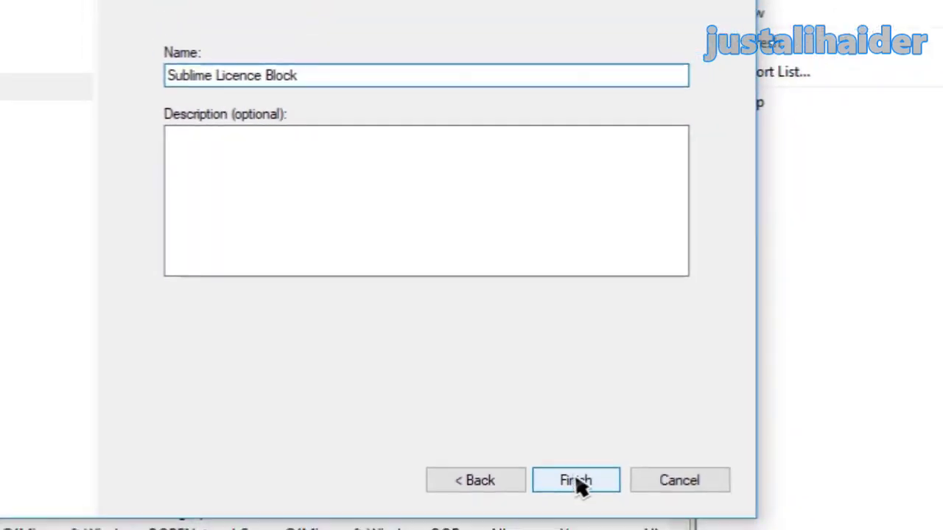
left_click(582, 489)
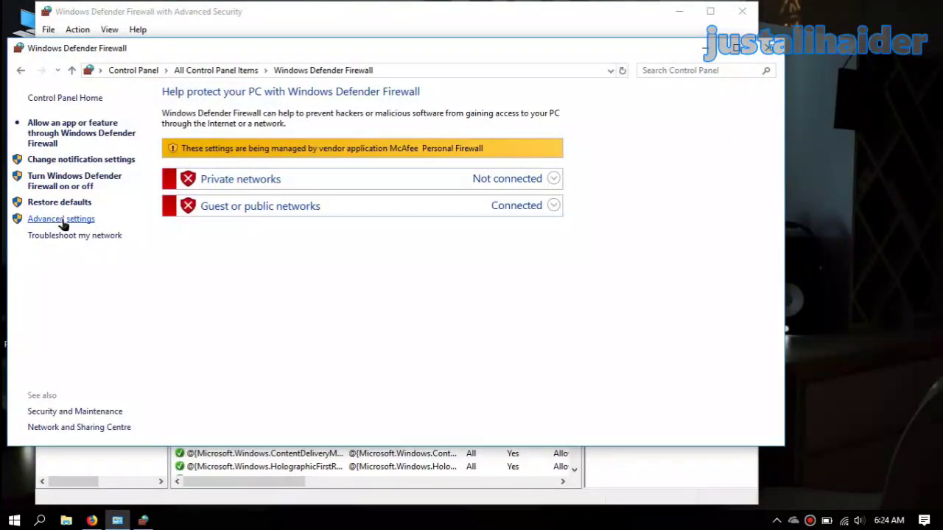
Verify Sublime Licence Block is listed under Outbound Rules, then close the advanced firewall window.
left_click(62, 219)
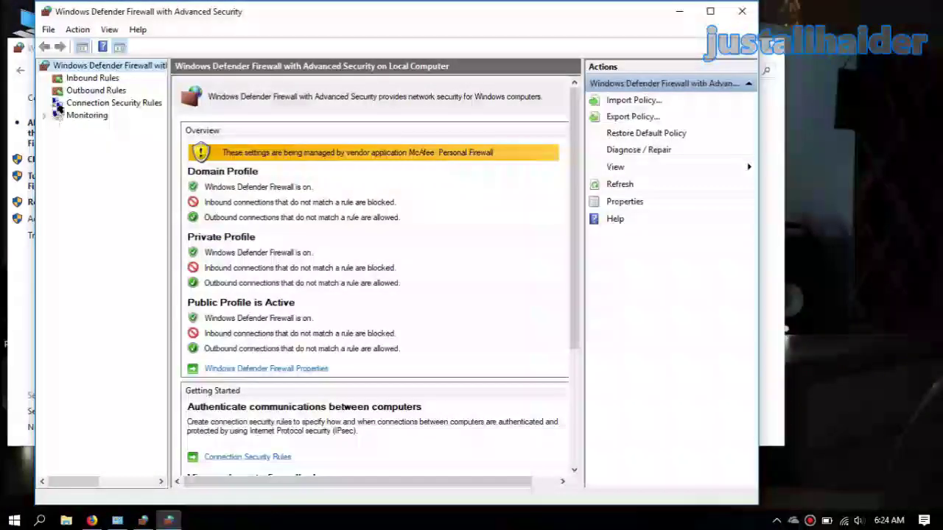
left_click(94, 91)
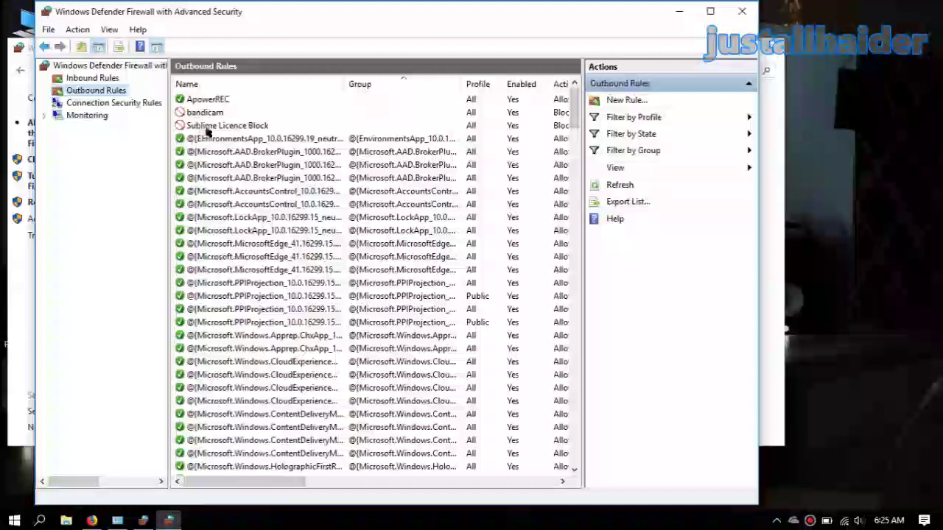
left_click(262, 125)
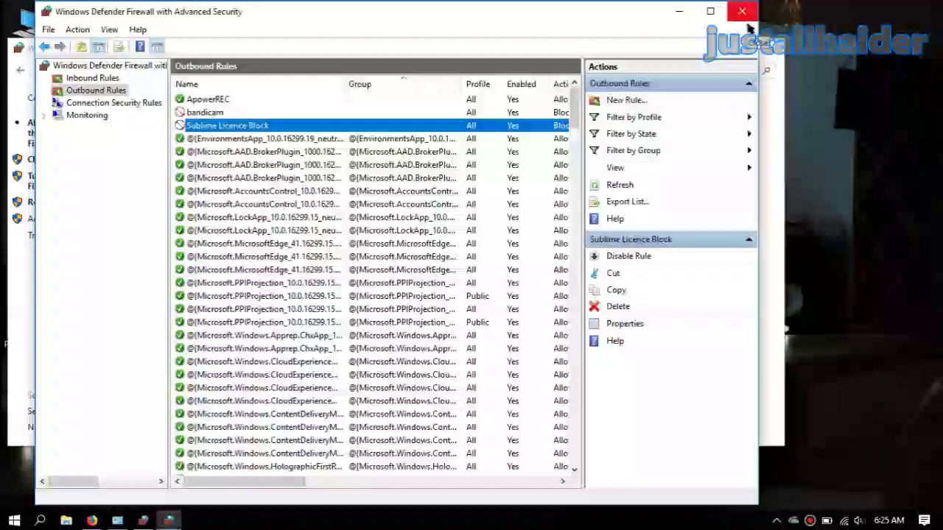
left_click(746, 16)
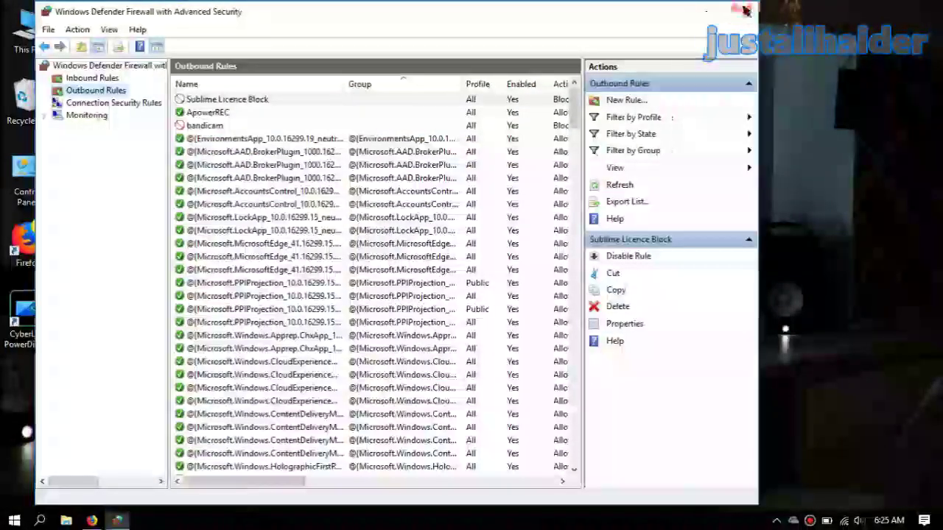
left_click(744, 11)
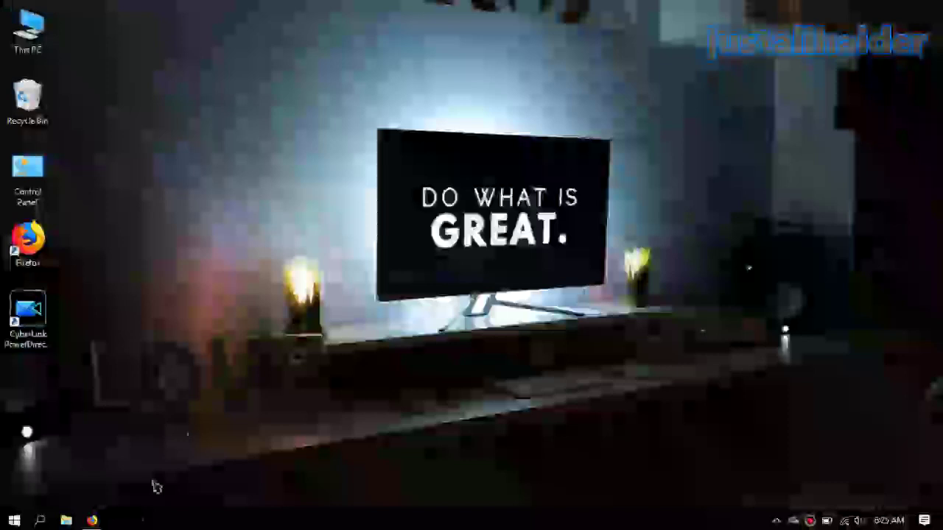
left_click(16, 519)
left_click(251, 209)
left_click(302, 23)
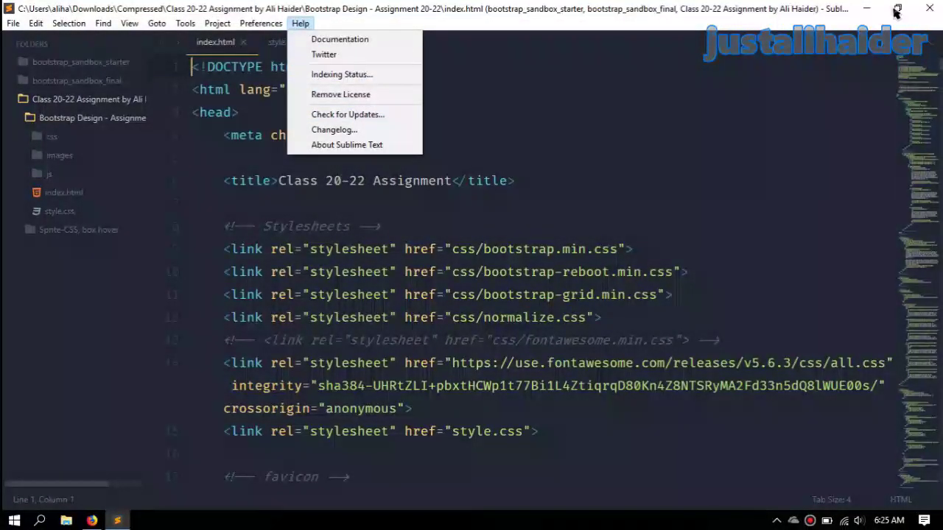
Close Sublime Text and scroll through the YouTube tutorial page in Firefox.
left_click(931, 9)
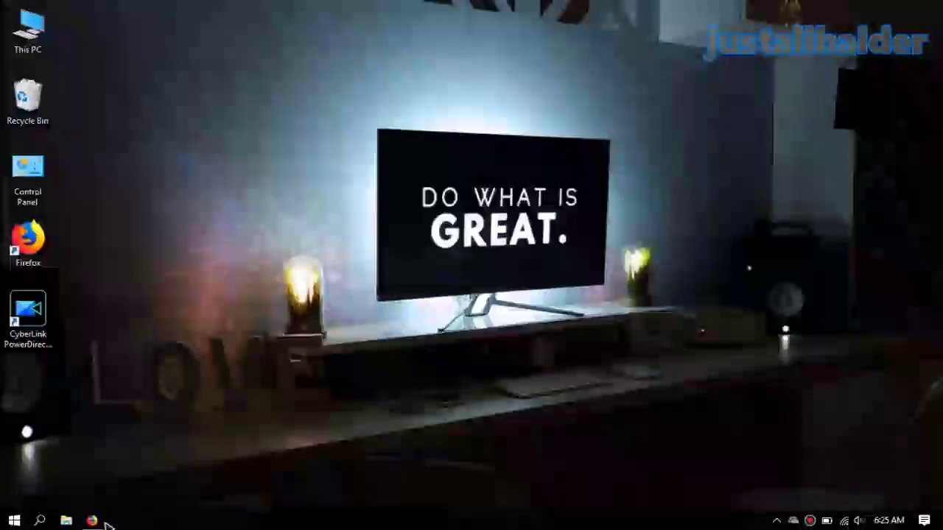
left_click(91, 521)
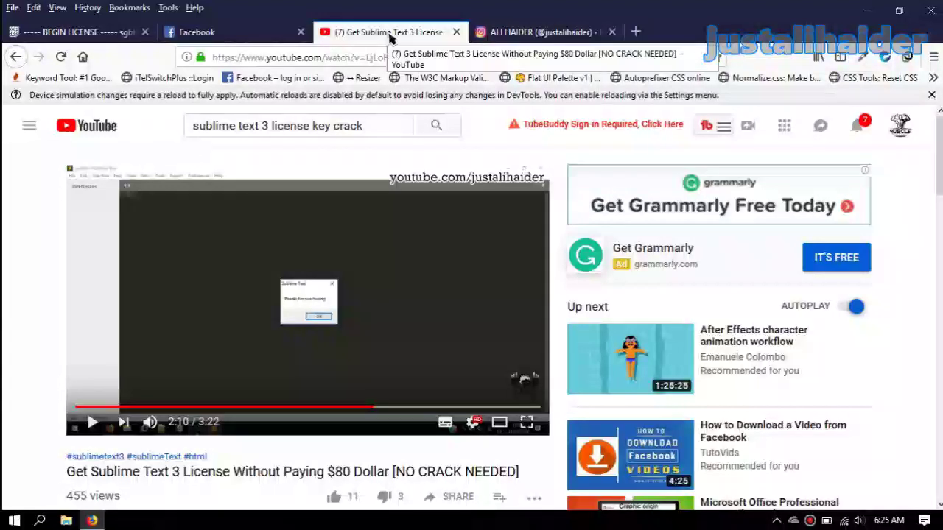
scroll(353, 324, "down", 3)
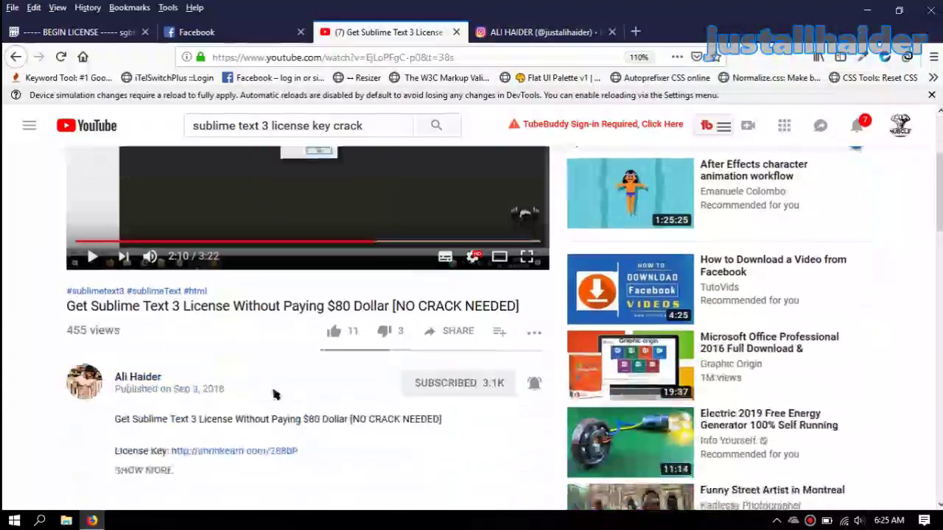
scroll(254, 340, "down", 3)
scroll(280, 300, "up", 2)
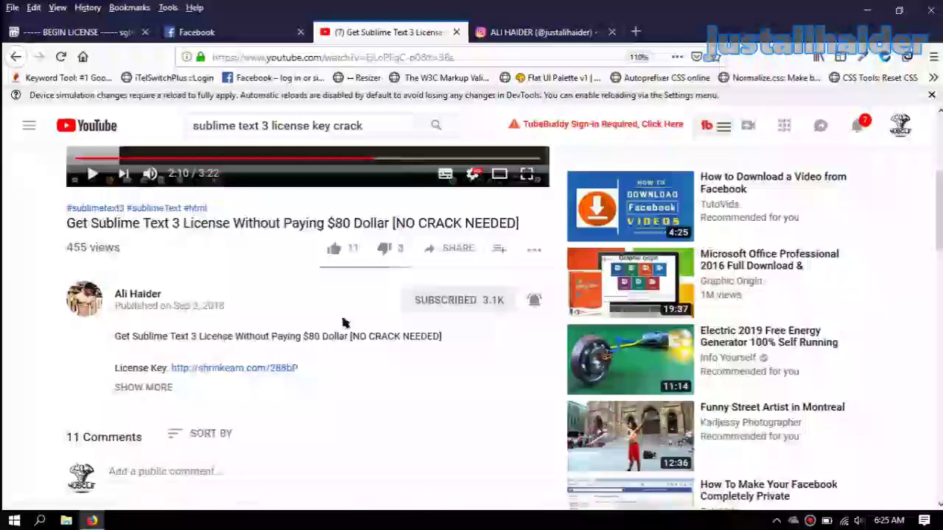
scroll(259, 298, "up", 5)
Glance at the Instagram profile tab, then return to YouTube and scroll to the description.
left_click(573, 29)
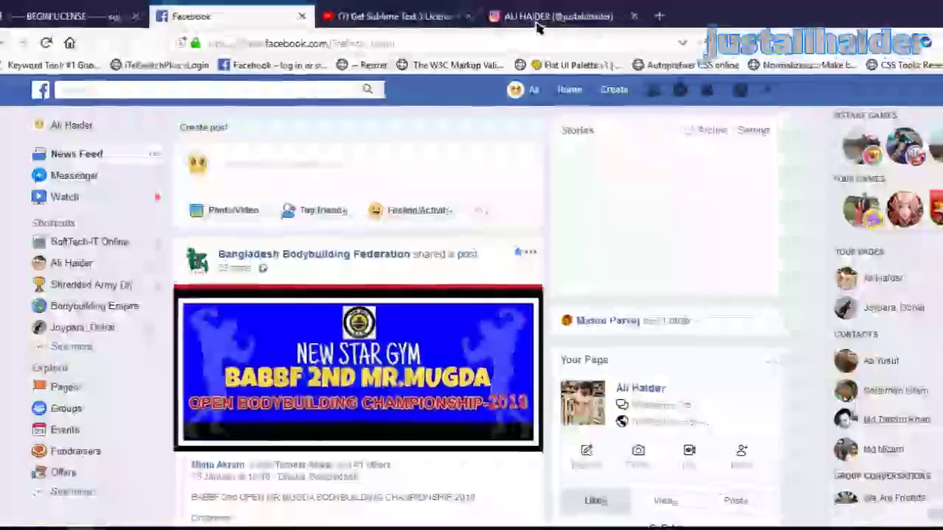
left_click(537, 22)
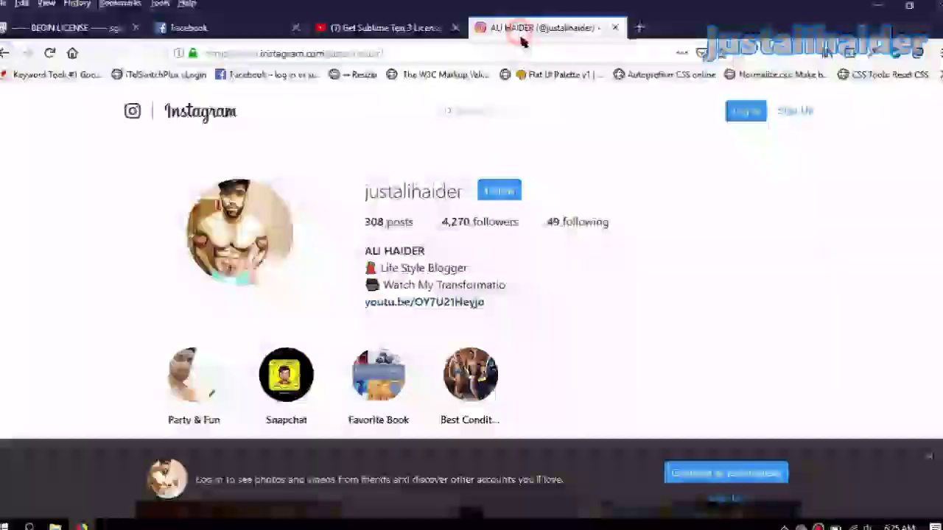
left_click(376, 15)
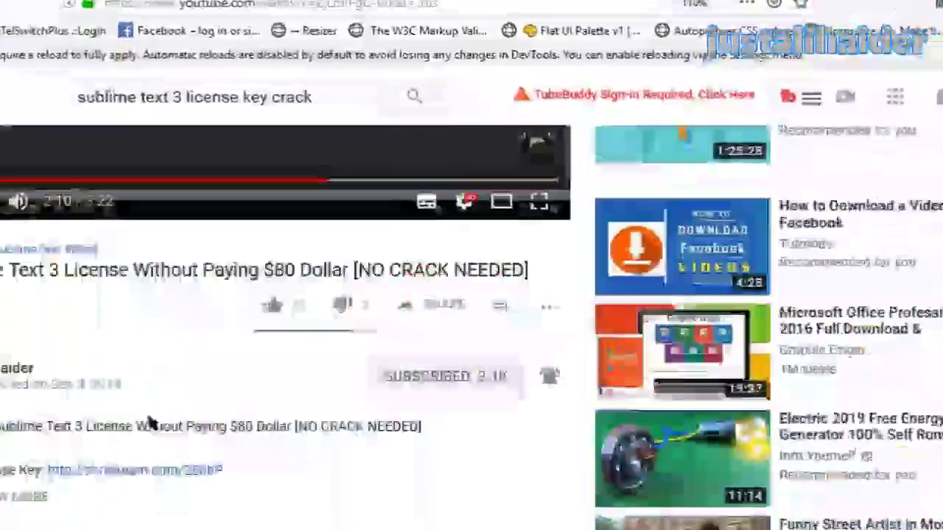
scroll(150, 422, "down", 3)
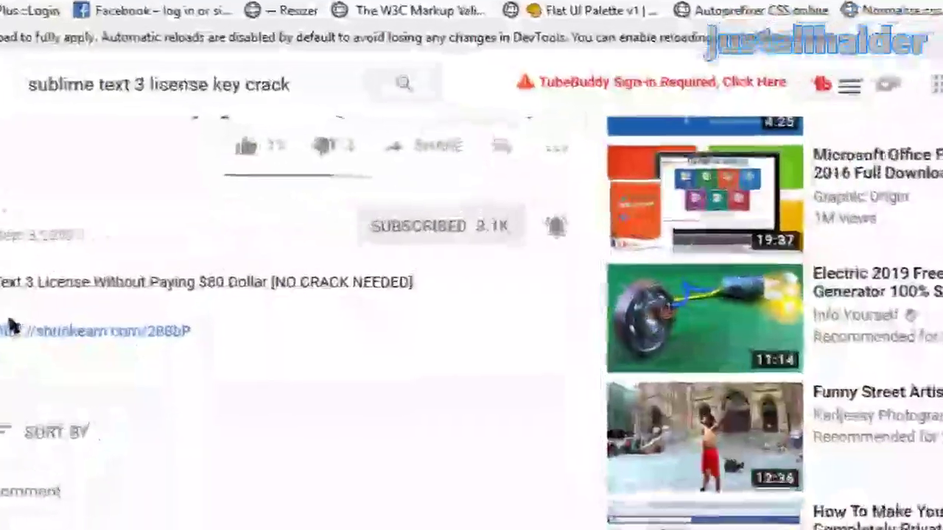